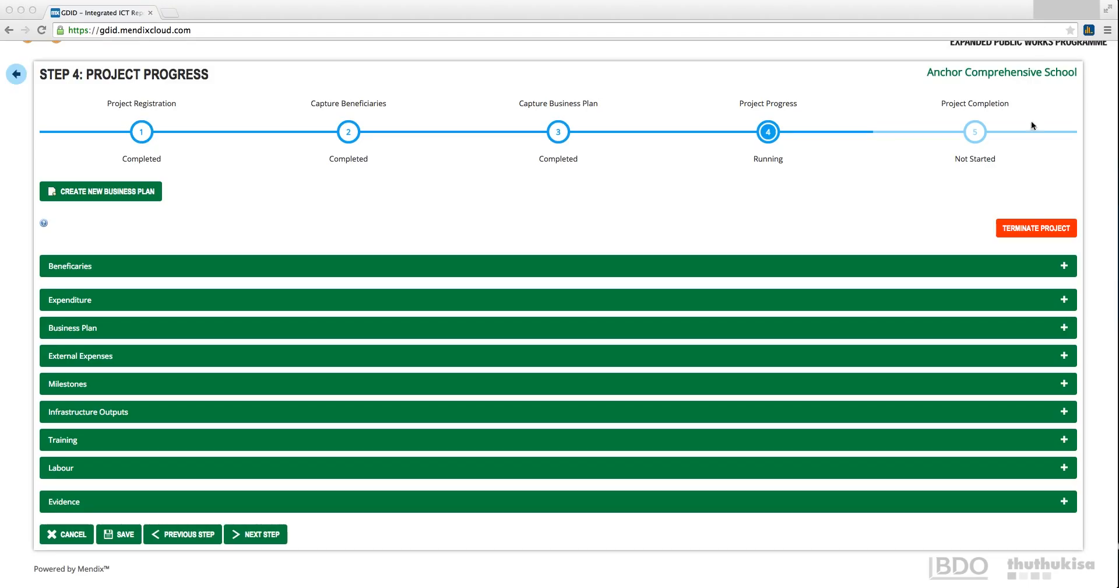
# Review the budget versions listed in the Business Plan section, then collapse the section
pyautogui.click(1066, 329)
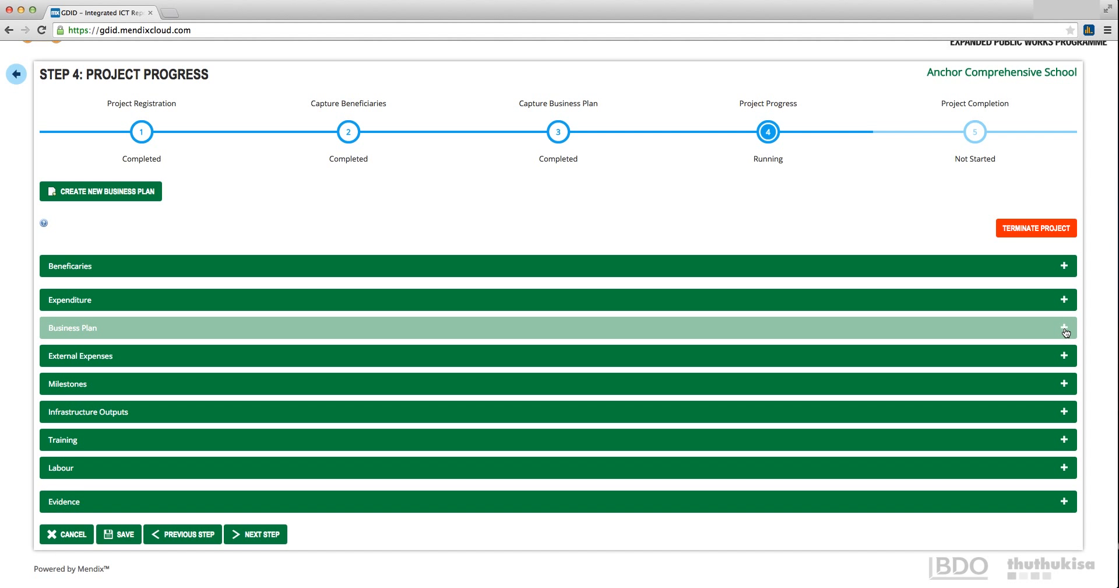
pyautogui.scroll(-2, 910, 315)
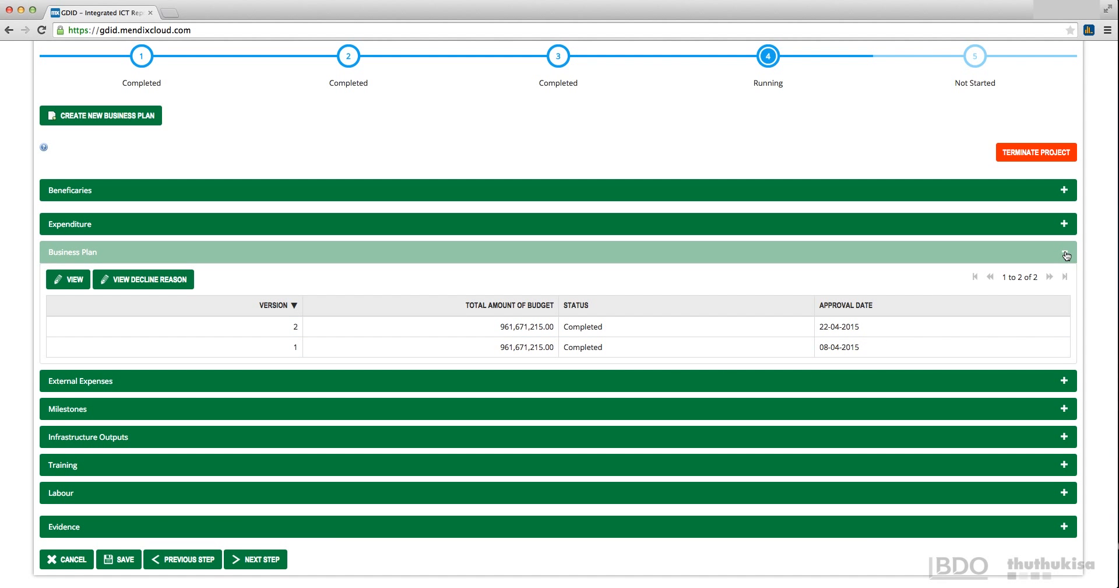
pyautogui.click(907, 252)
pyautogui.scroll(2, 906, 266)
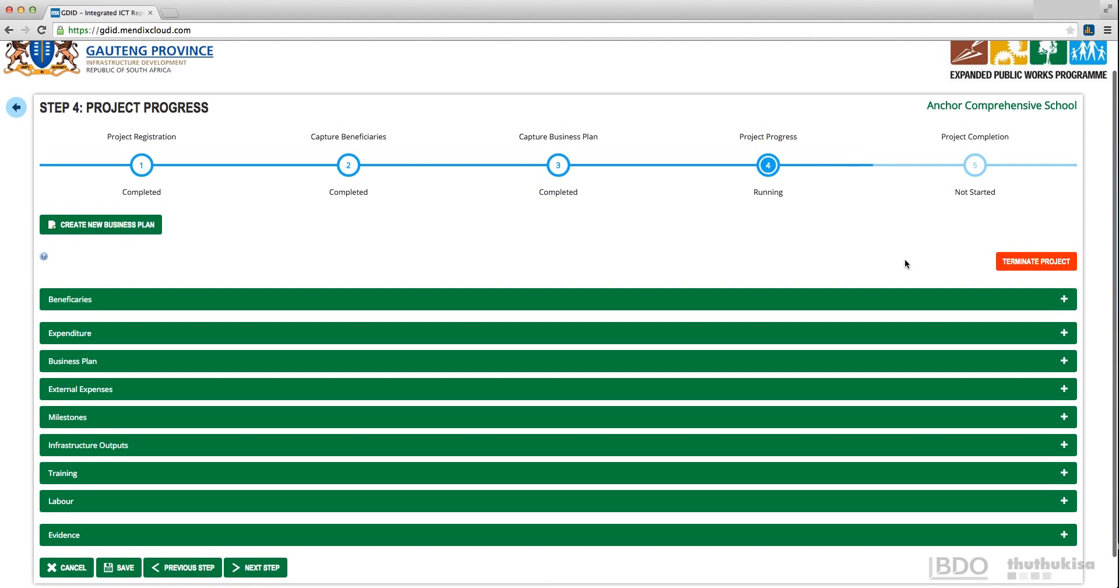
pyautogui.scroll(-2, 904, 264)
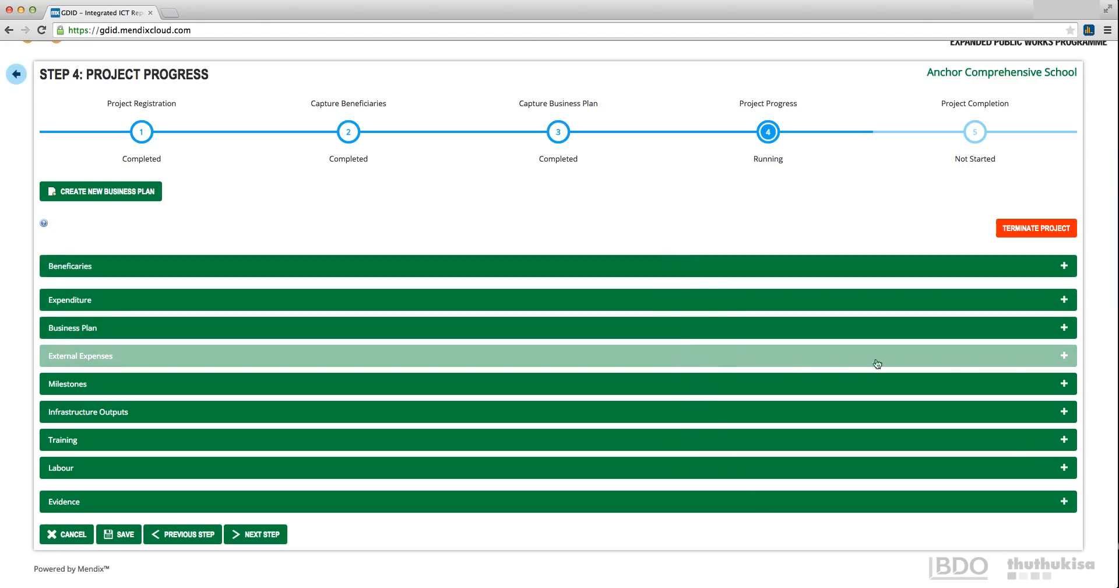
# Look over the External Expenses and Milestones sections, collapsing each one after viewing it
pyautogui.click(1066, 361)
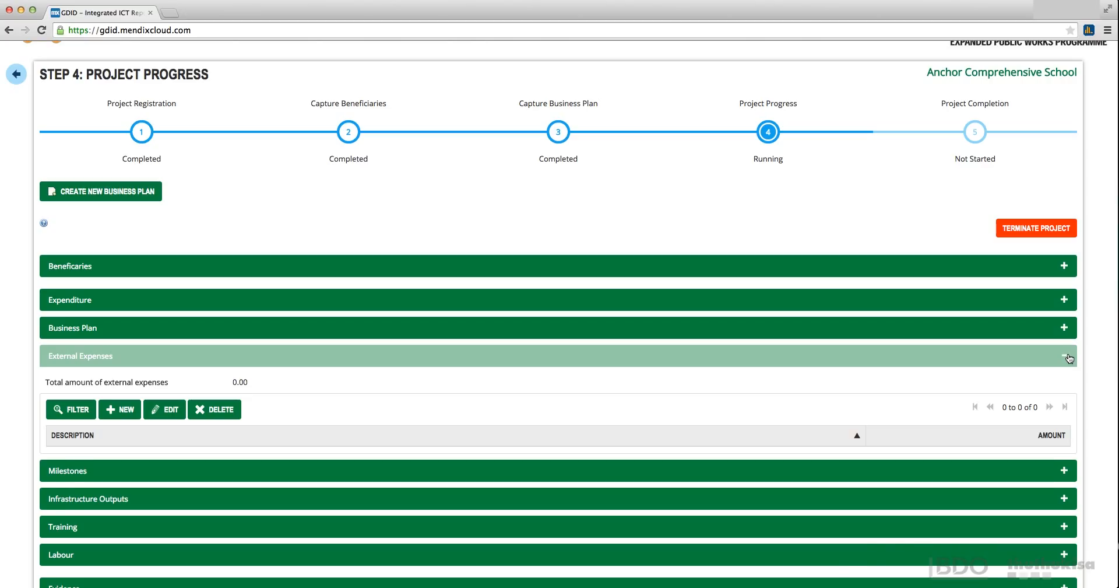
pyautogui.click(1069, 357)
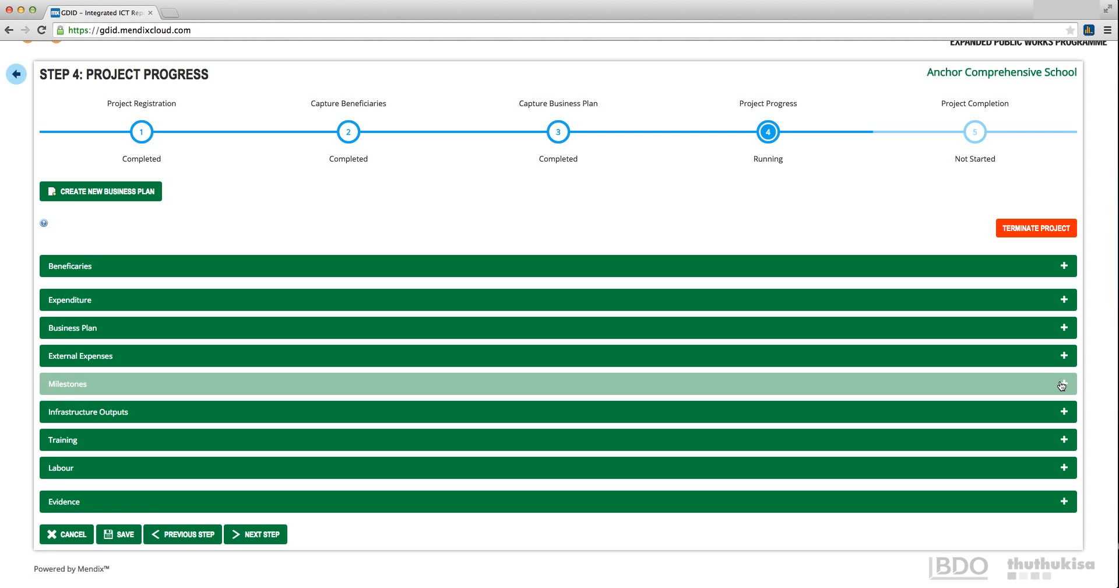
pyautogui.click(1063, 385)
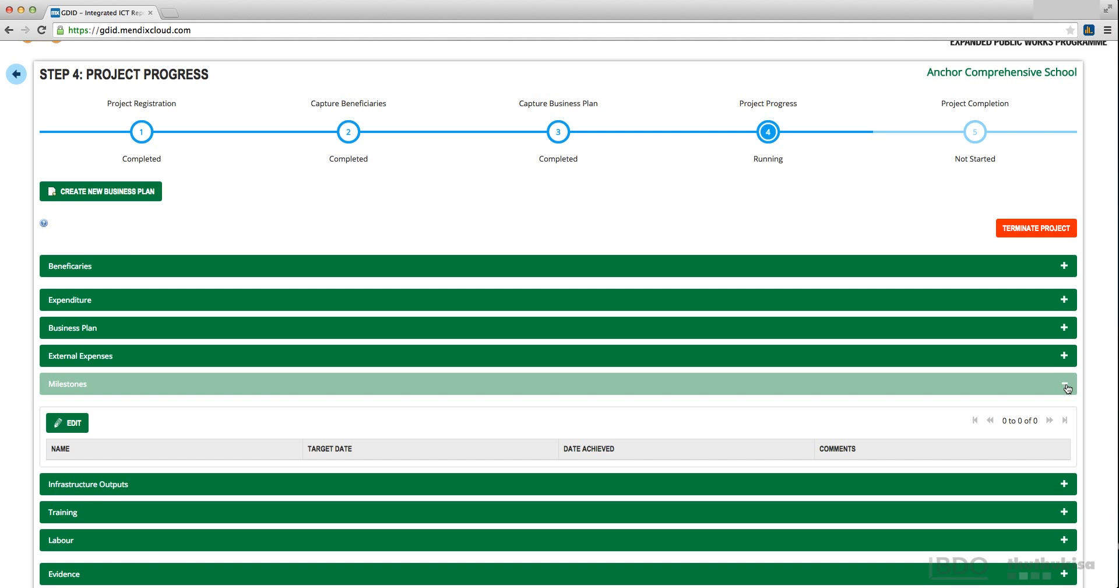
pyautogui.scroll(-2, 1047, 392)
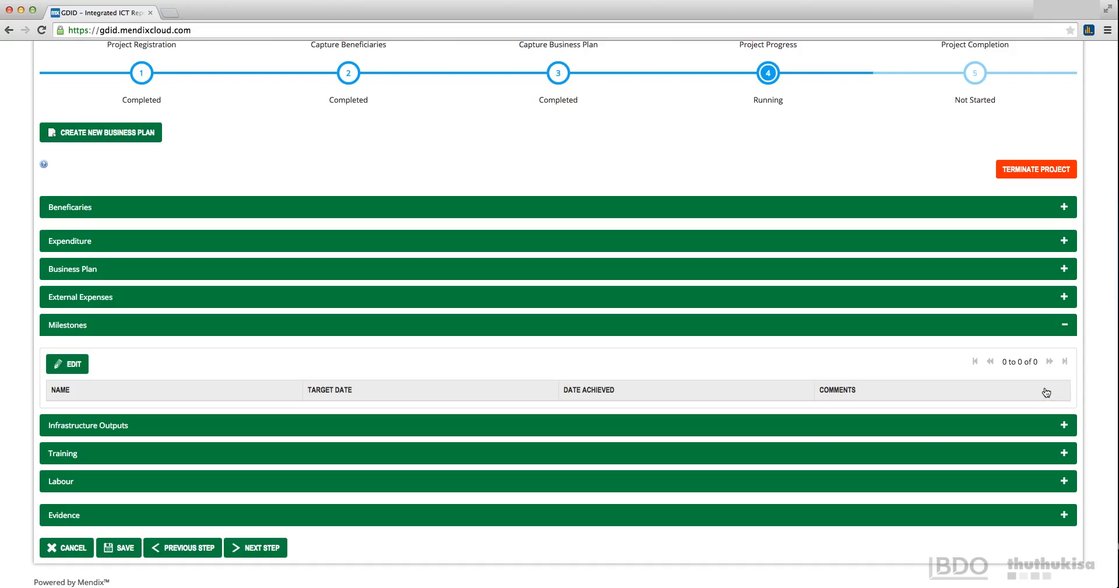
pyautogui.click(1064, 326)
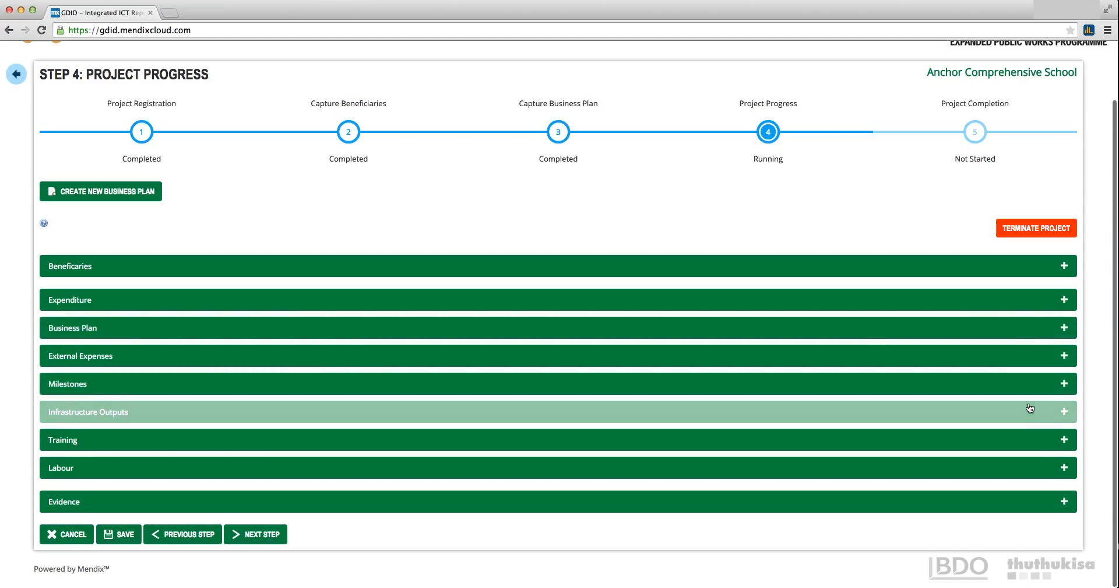
# Edit the Sqm of Buildings infrastructure output and set its achieved date to 31-07-2014
pyautogui.click(1064, 412)
pyautogui.scroll(-3, 938, 439)
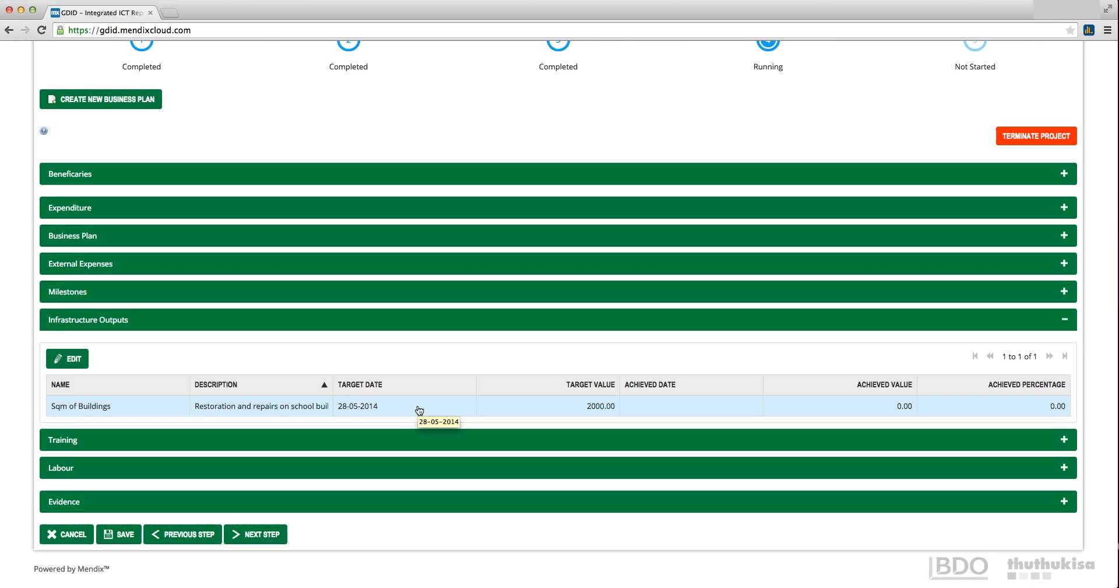
pyautogui.click(69, 359)
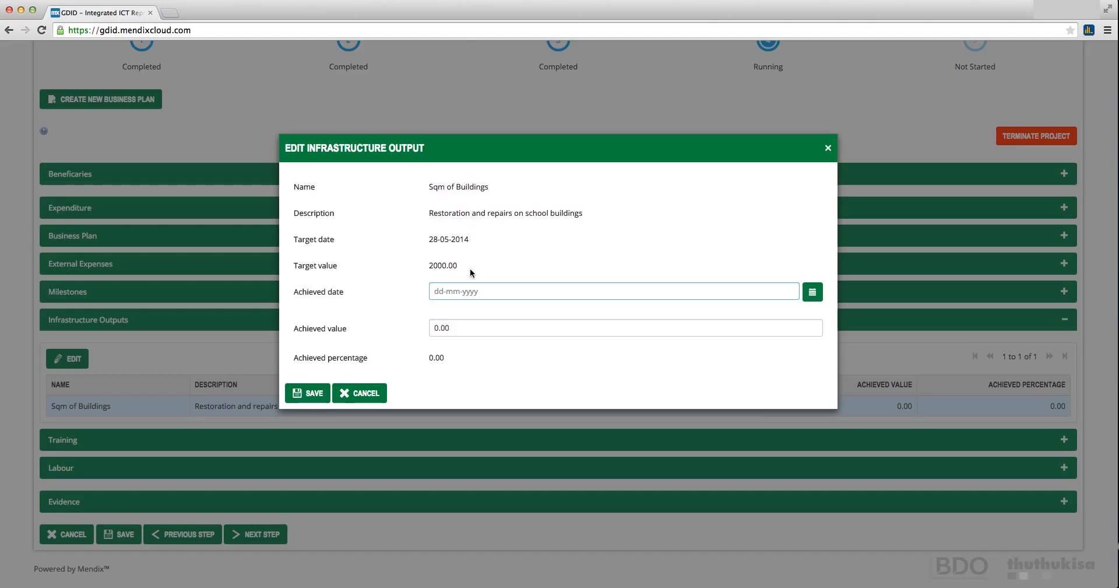
pyautogui.click(822, 296)
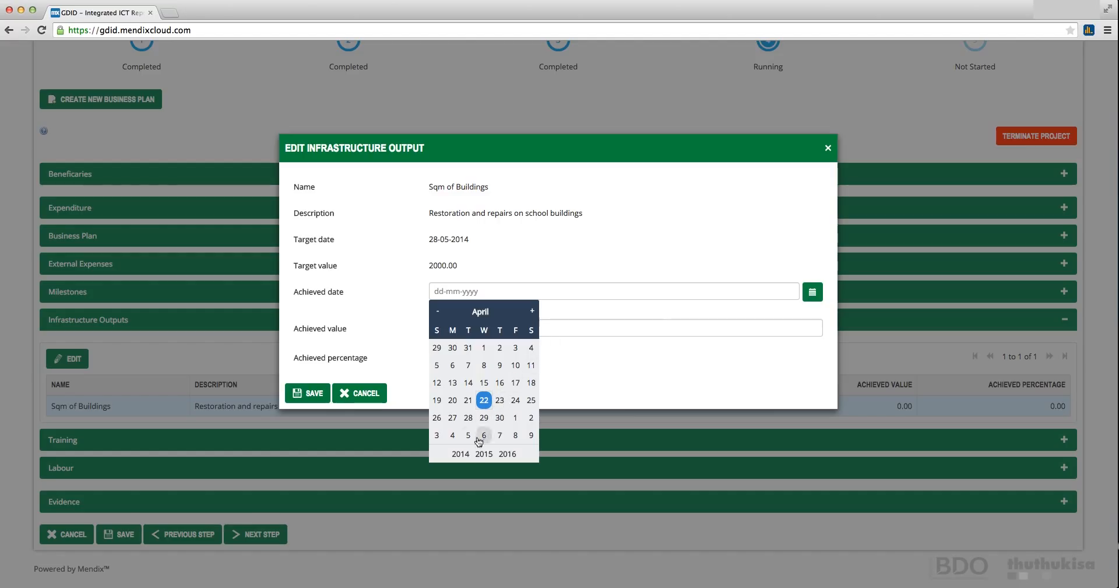
pyautogui.click(462, 454)
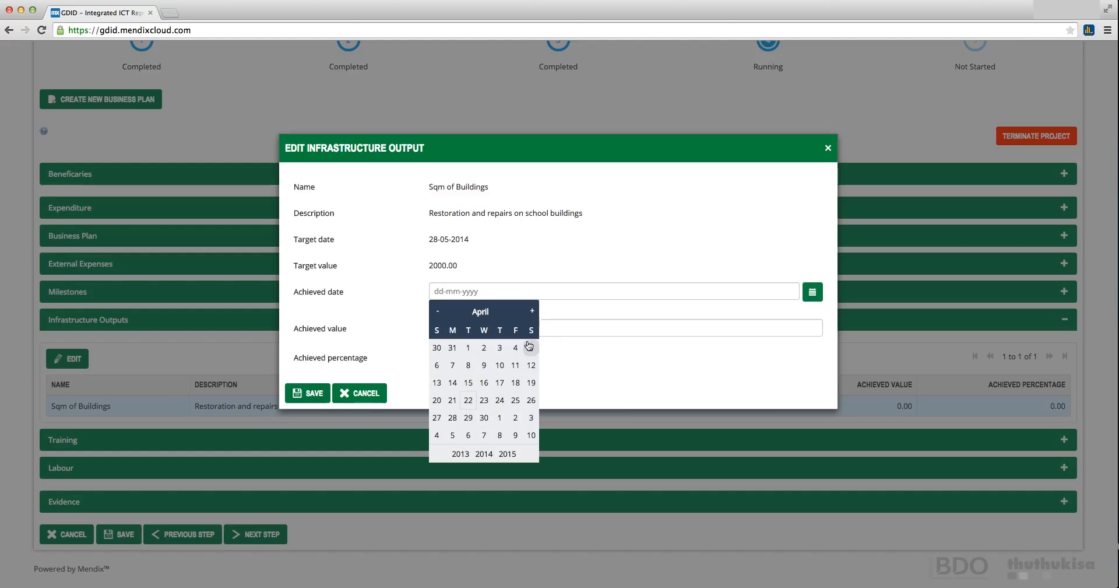
pyautogui.click(534, 311)
pyautogui.click(535, 311)
pyautogui.click(535, 310)
pyautogui.click(500, 417)
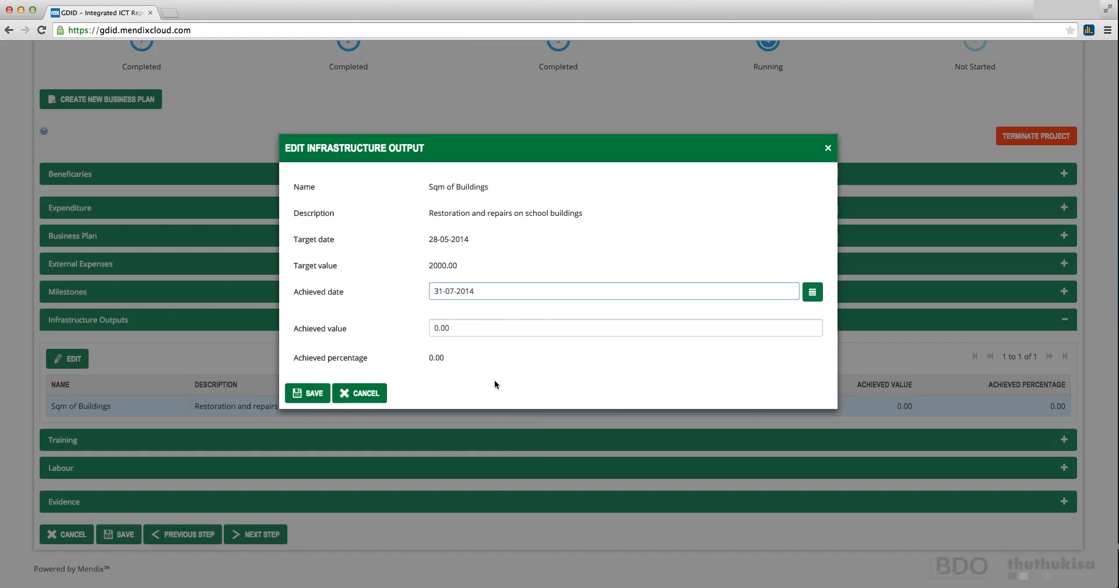
# Set the infrastructure output's achieved value to 97, save it, and collapse the Infrastructure Outputs section
pyautogui.click(476, 331)
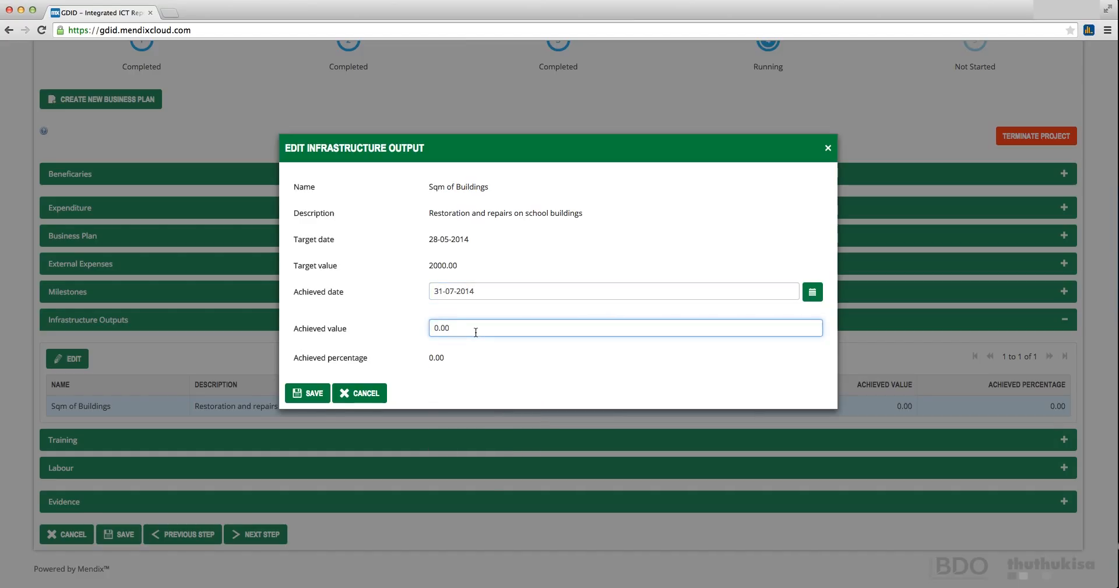
pyautogui.press('BackSpace')
pyautogui.press('BackSpace')
pyautogui.press('BackSpace')
pyautogui.press('BackSpace')
pyautogui.write('97')
pyautogui.click(314, 394)
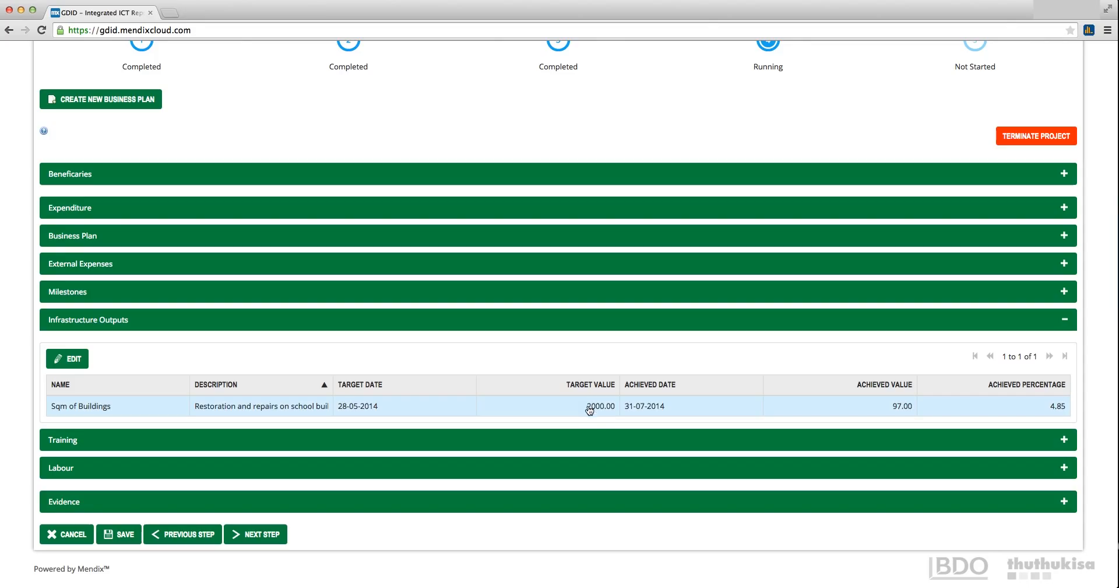
pyautogui.click(1066, 324)
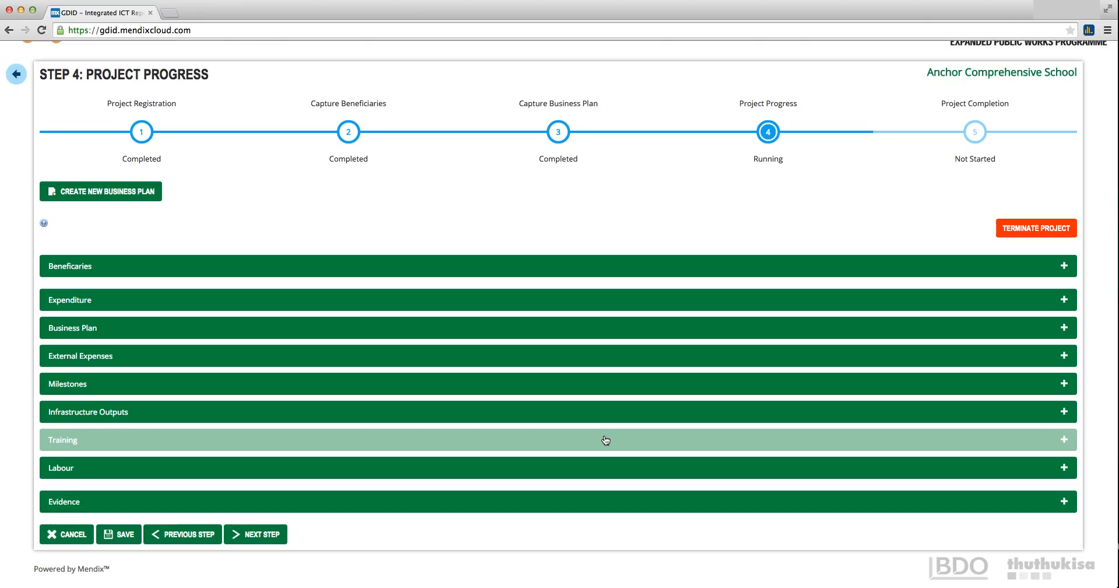
# Check the Training section's course list, try to open a course entry for viewing, and collapse the section
pyautogui.click(1066, 439)
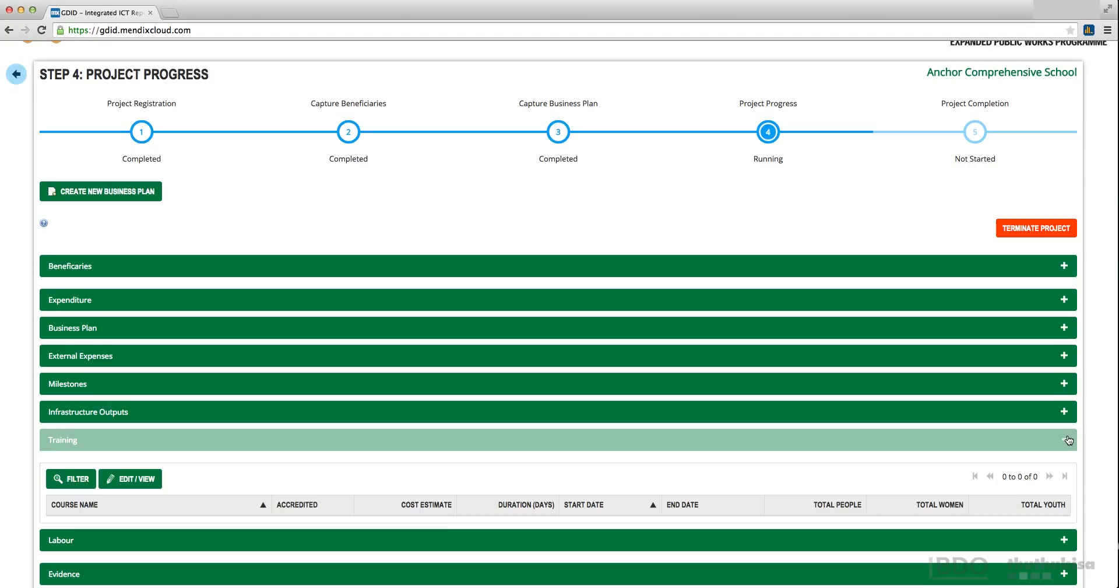
pyautogui.click(123, 480)
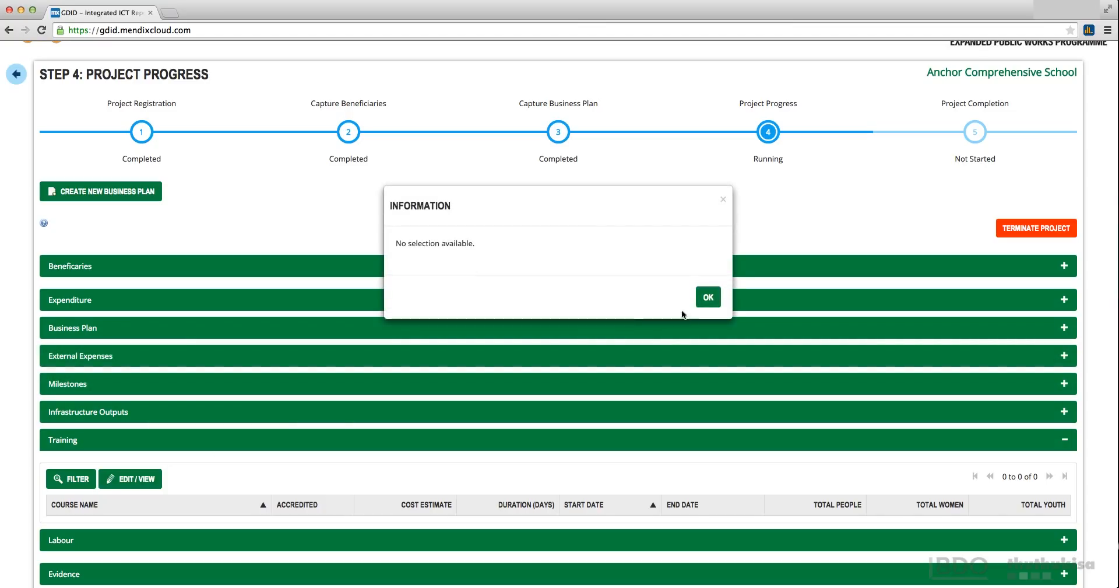
pyautogui.click(707, 297)
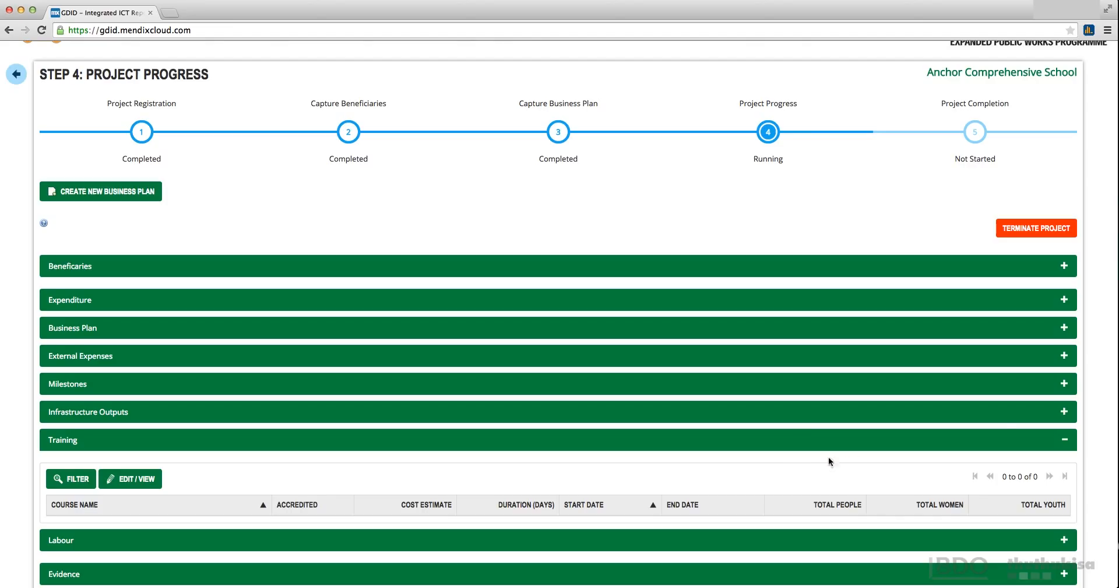
pyautogui.click(1065, 441)
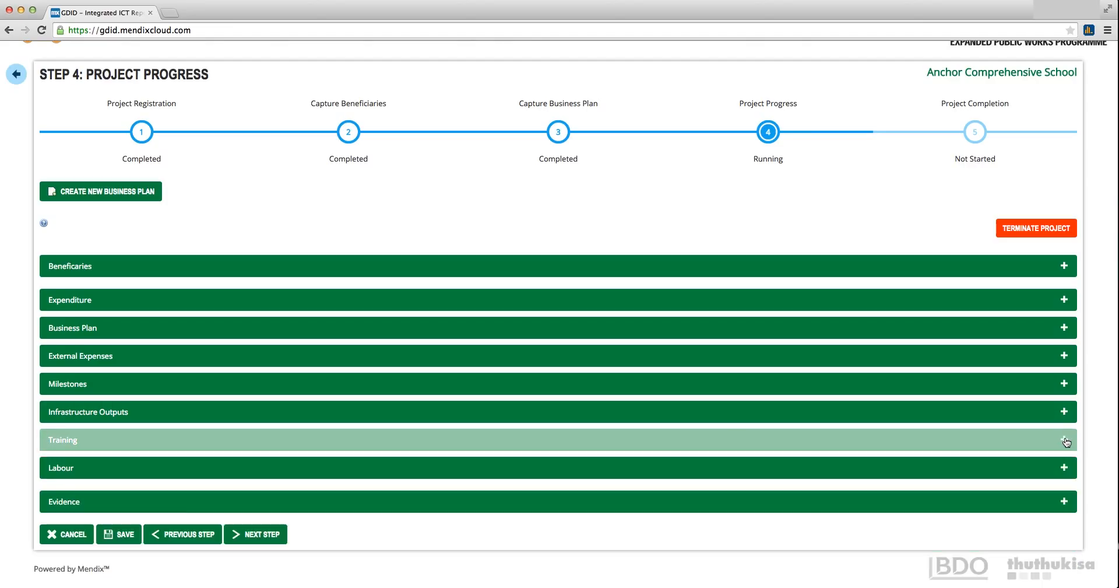
# Review the worker categories and minimum daily wage in the Labour section, then collapse it
pyautogui.click(1066, 469)
pyautogui.scroll(-3, 709, 467)
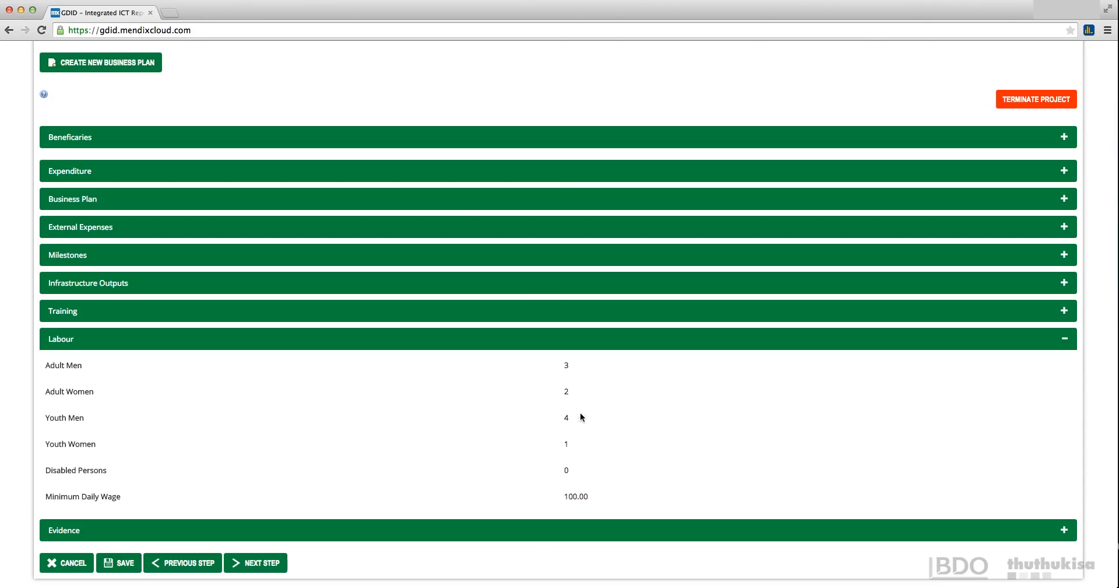
pyautogui.click(1065, 338)
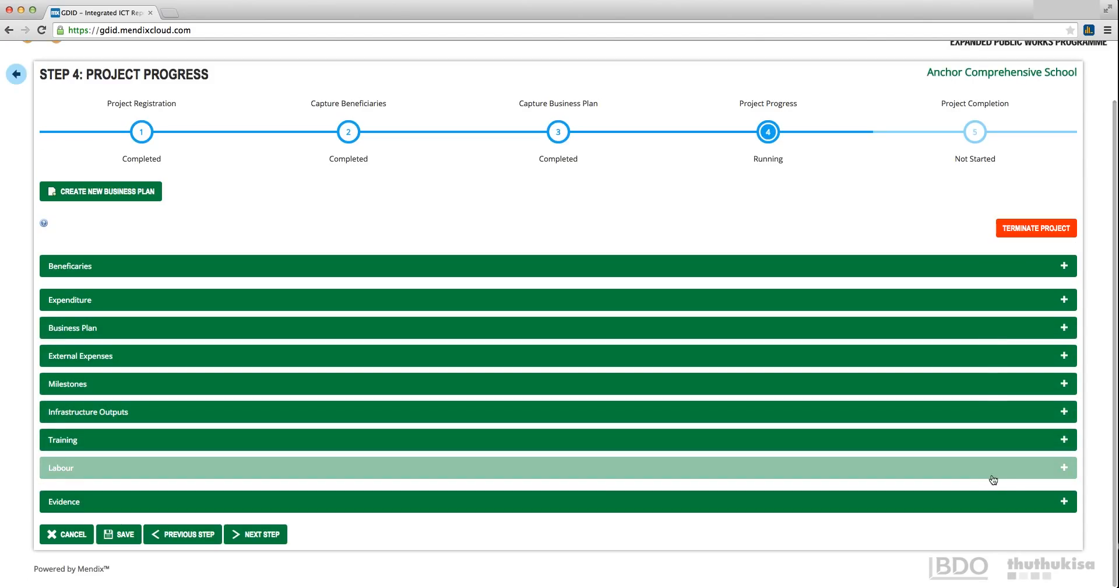
# Add an evidence record named "Timesheet July 2014" in the Evidence section, attach its PDF file and save it
pyautogui.click(1064, 501)
pyautogui.scroll(-2, 195, 449)
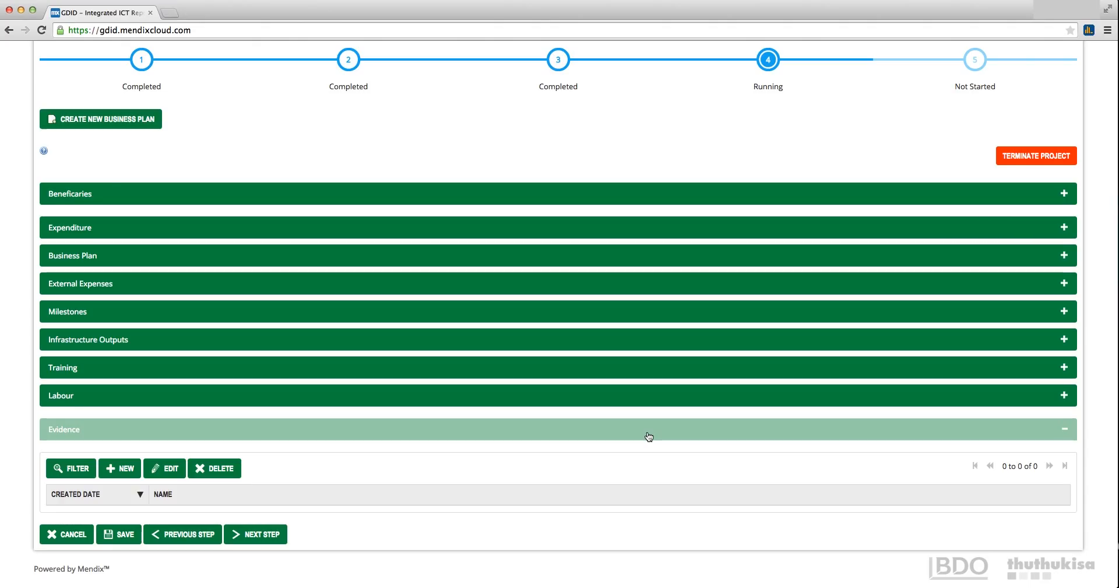
pyautogui.click(129, 470)
pyautogui.write('Timesheet  July 2014')
pyautogui.click(542, 270)
pyautogui.doubleClick(418, 282)
pyautogui.click(313, 341)
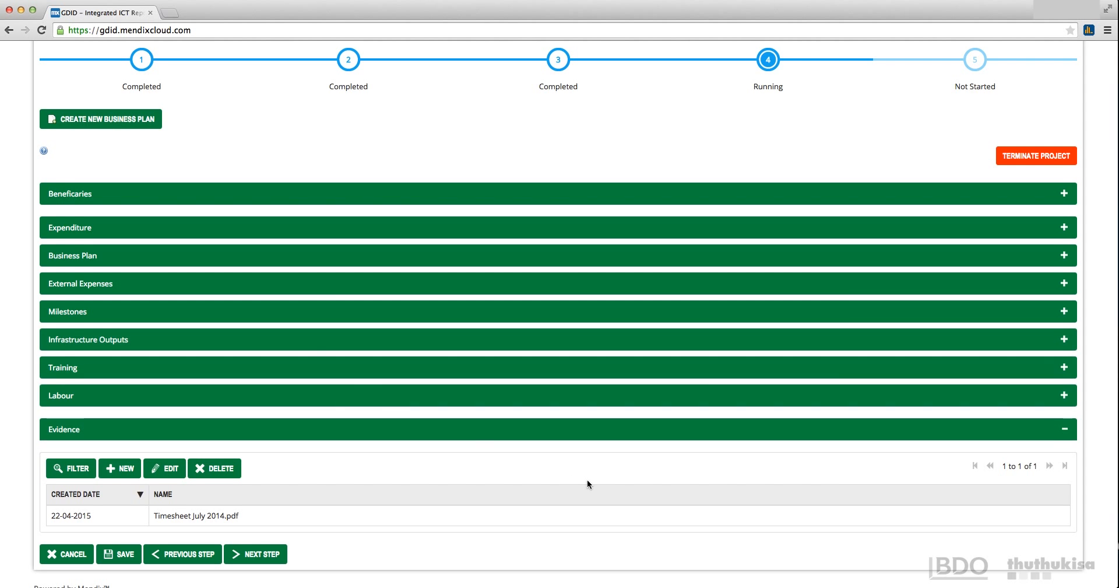
# Collapse the Evidence section and advance the project to the next step
pyautogui.scroll(-1, 587, 479)
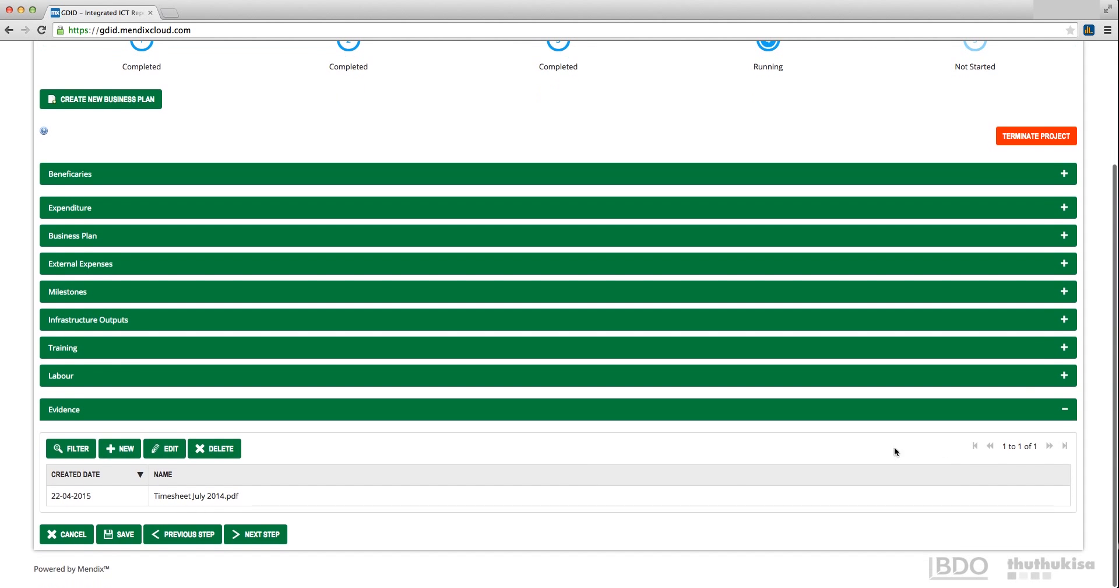
pyautogui.click(1064, 411)
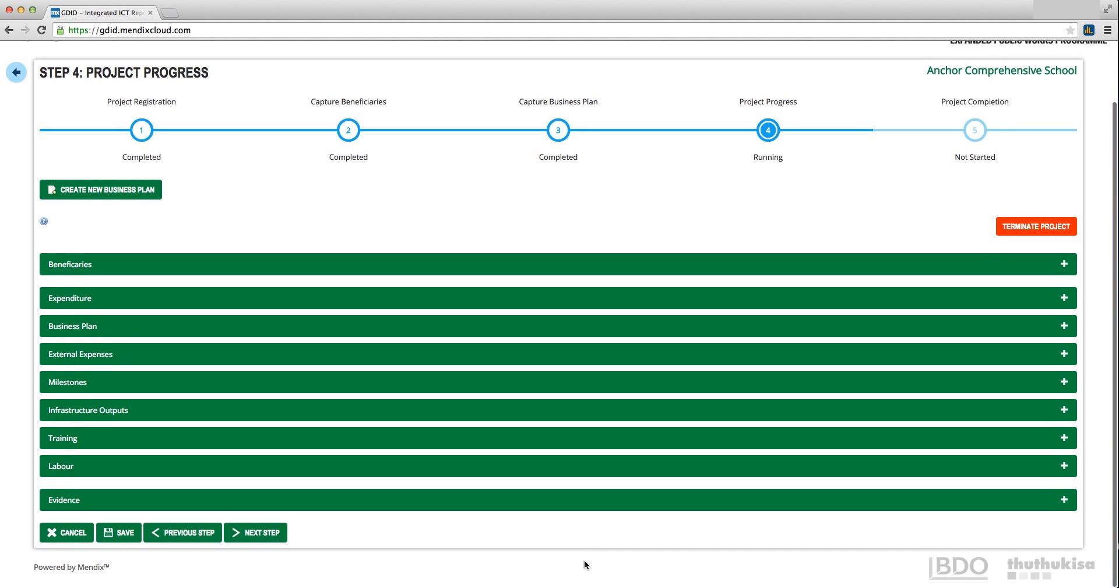
pyautogui.click(282, 535)
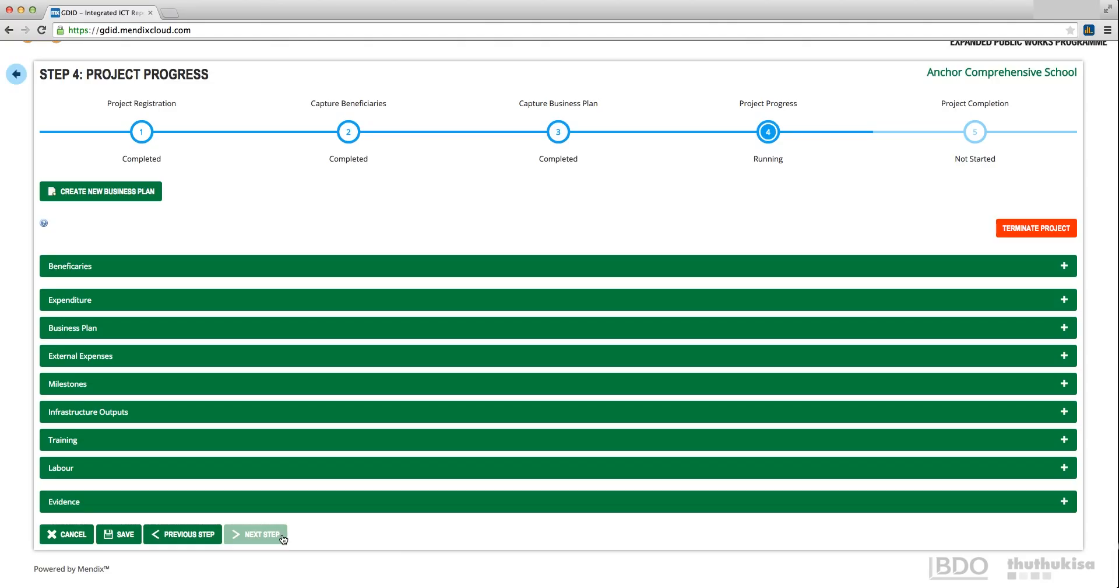